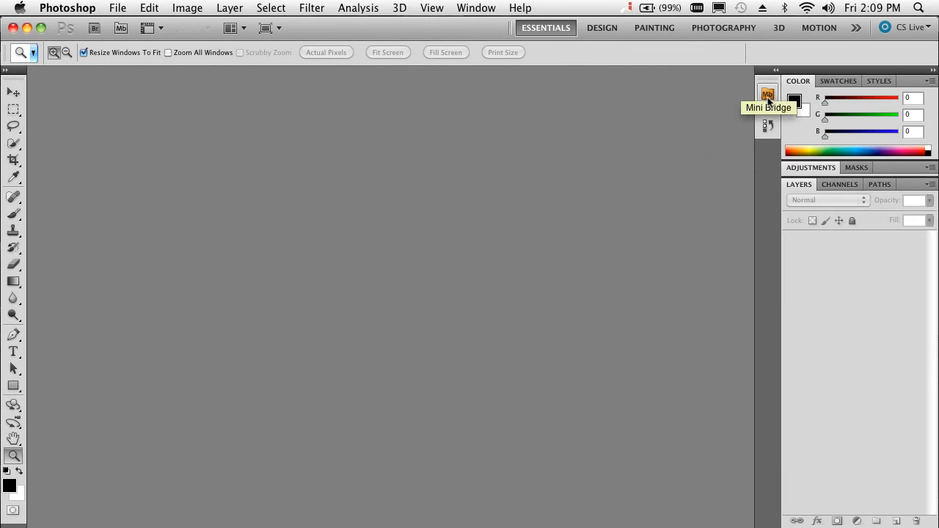
Step: Open Mini Bridge and show the linked files of Local_Magazine_Spring.indd from the 1_complex selections folder
click(768, 95)
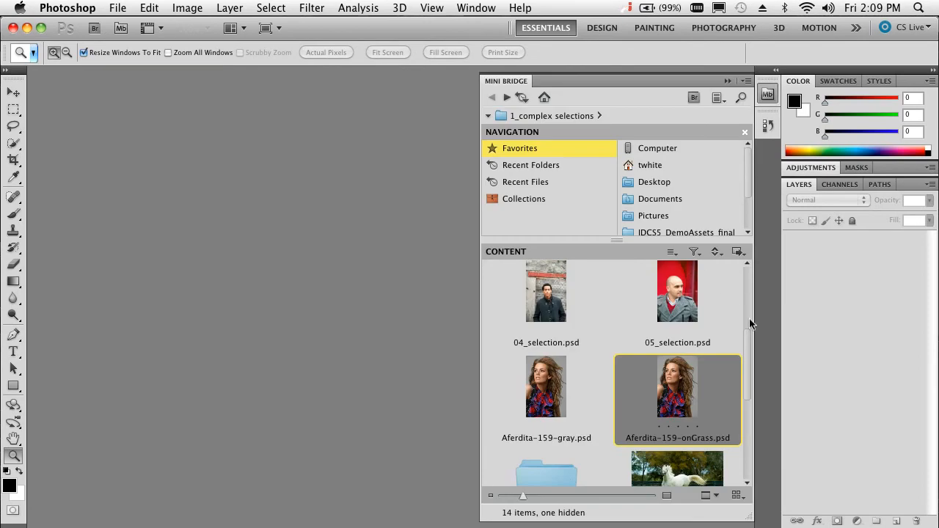
drag(748, 342, 748, 402)
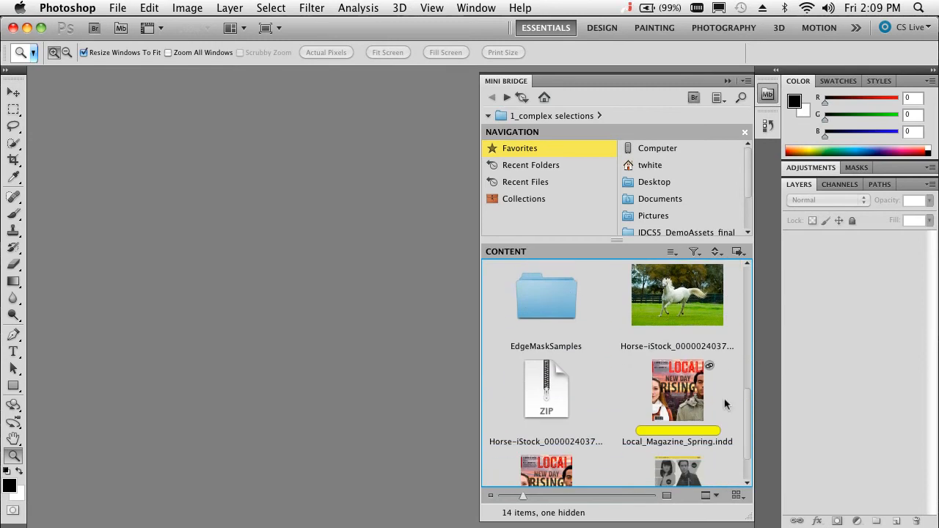
drag(747, 402, 748, 417)
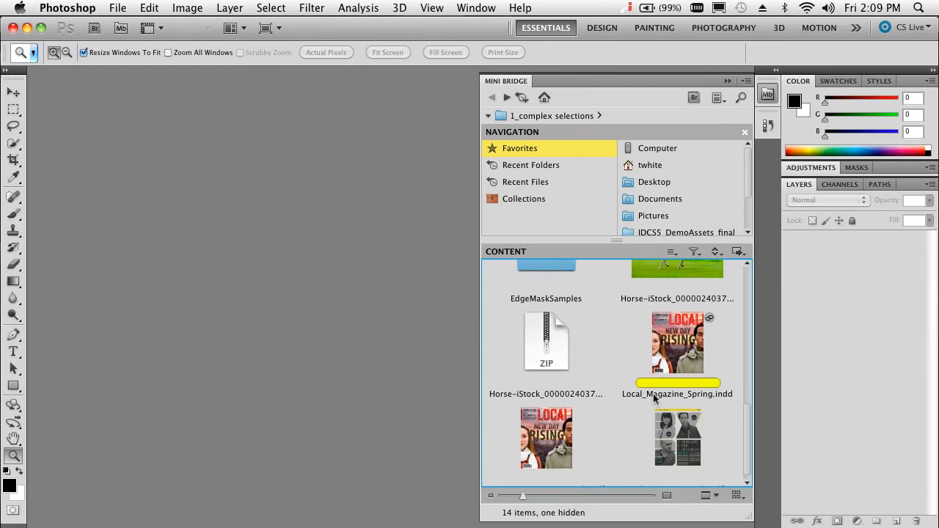
right_click(681, 342)
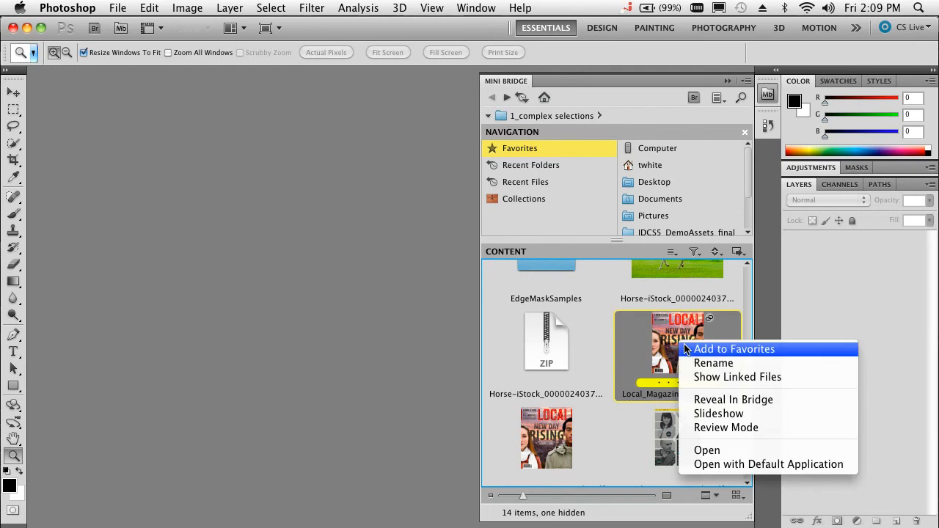
click(706, 378)
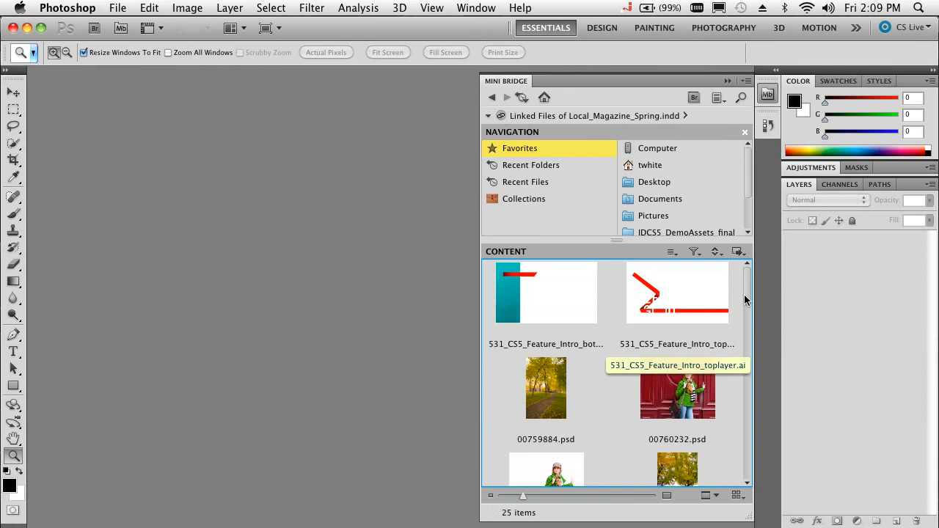
Step: Open Cover_Background.psd from the magazine's linked files
drag(744, 300, 749, 446)
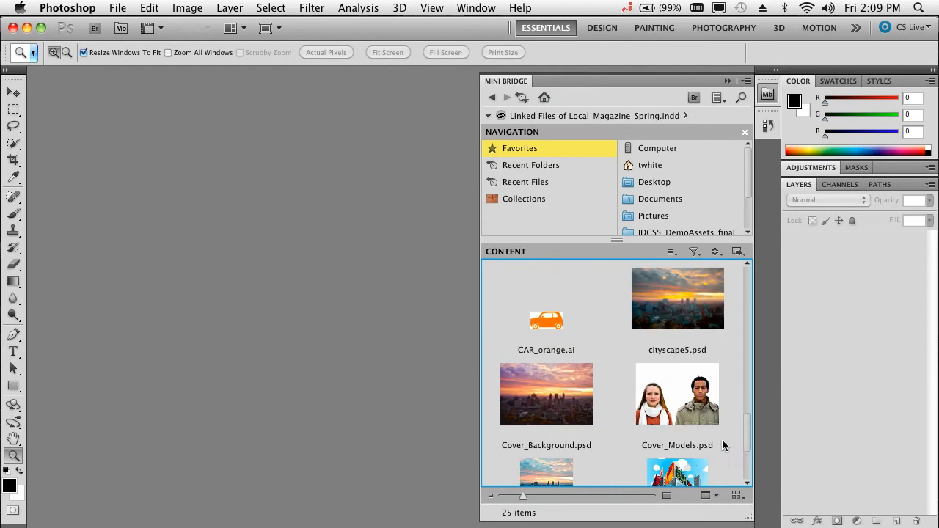
click(564, 411)
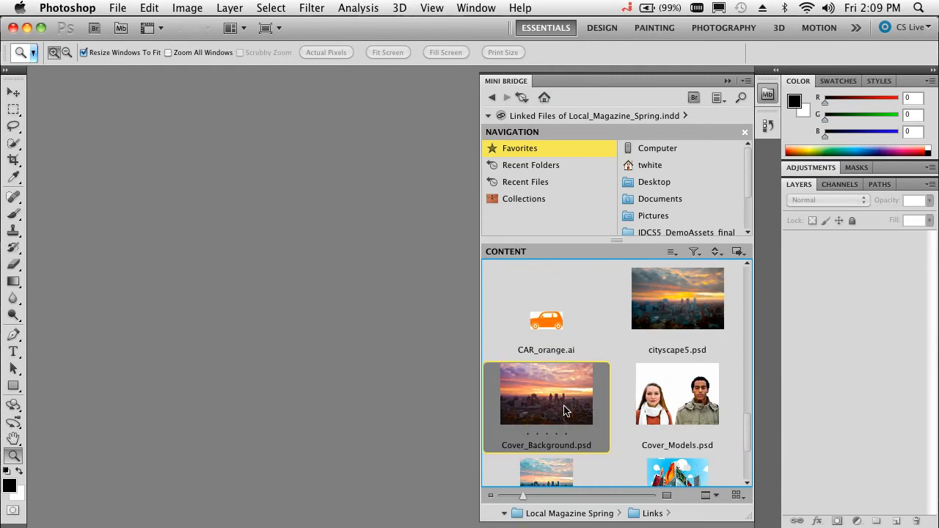
double_click(565, 411)
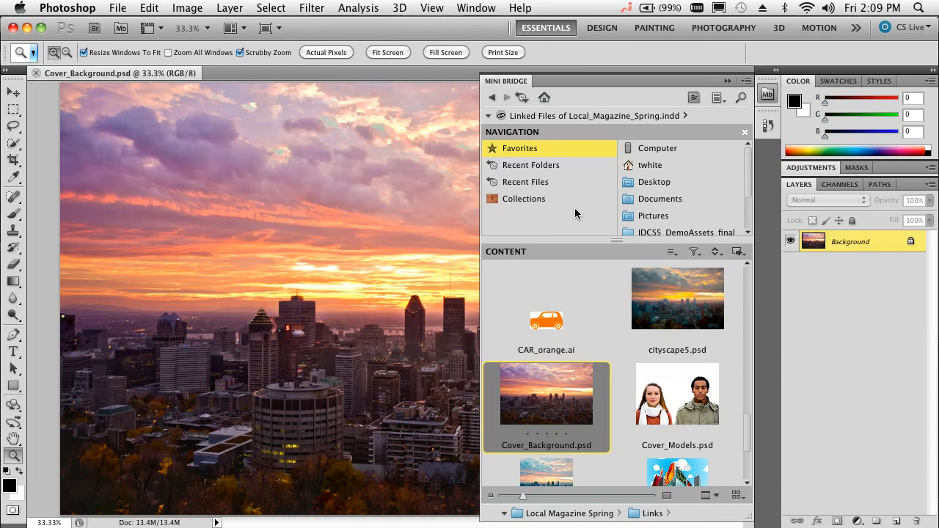
Step: Place Aferdita-159-gray.psd from the 1_complex selections folder over the cityscape, flush with the image's left edge, and commit the placement
click(493, 100)
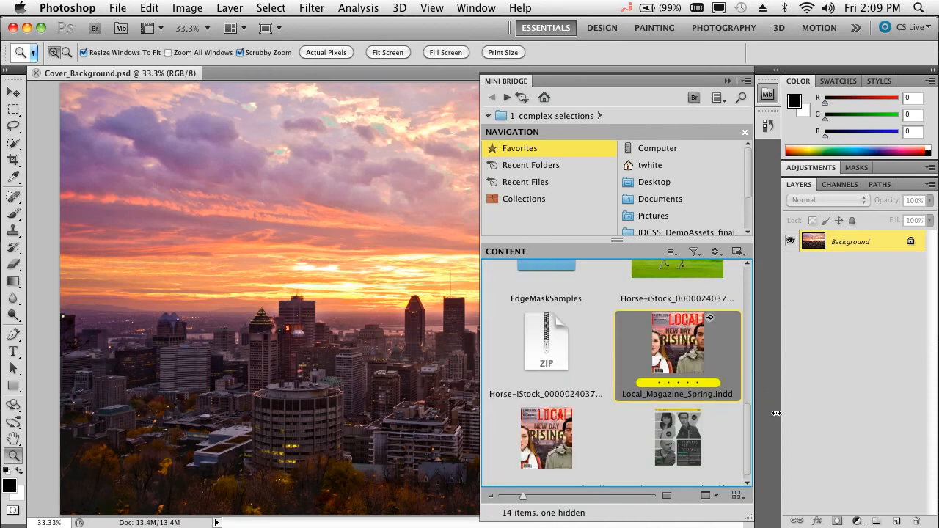
drag(747, 433, 744, 351)
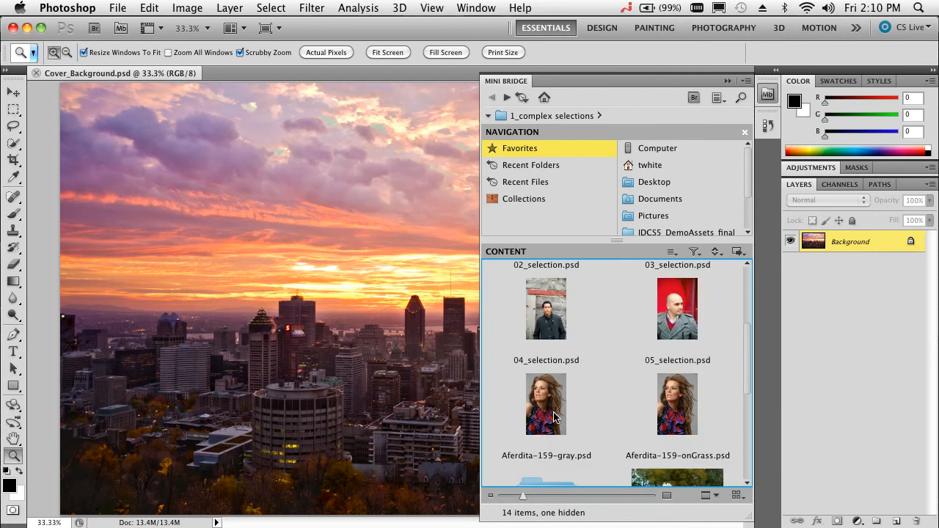
drag(554, 417, 334, 329)
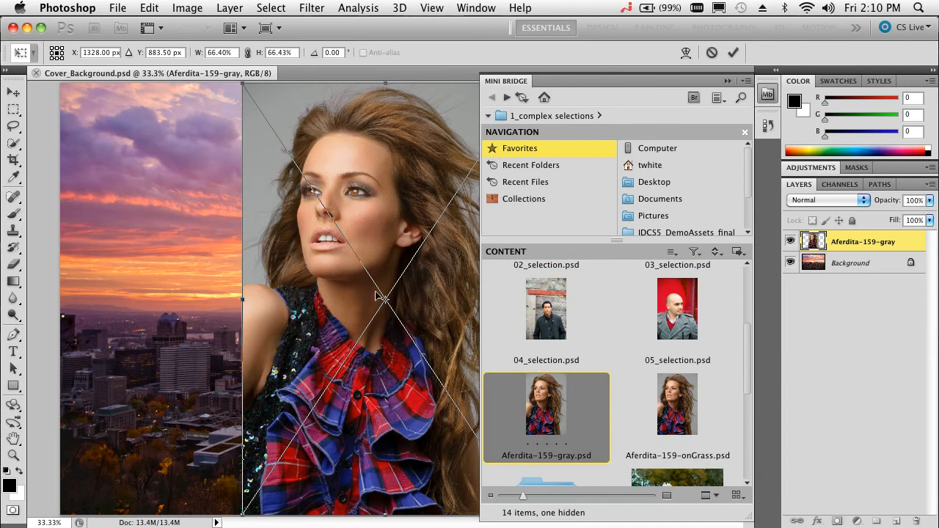
drag(362, 301, 185, 306)
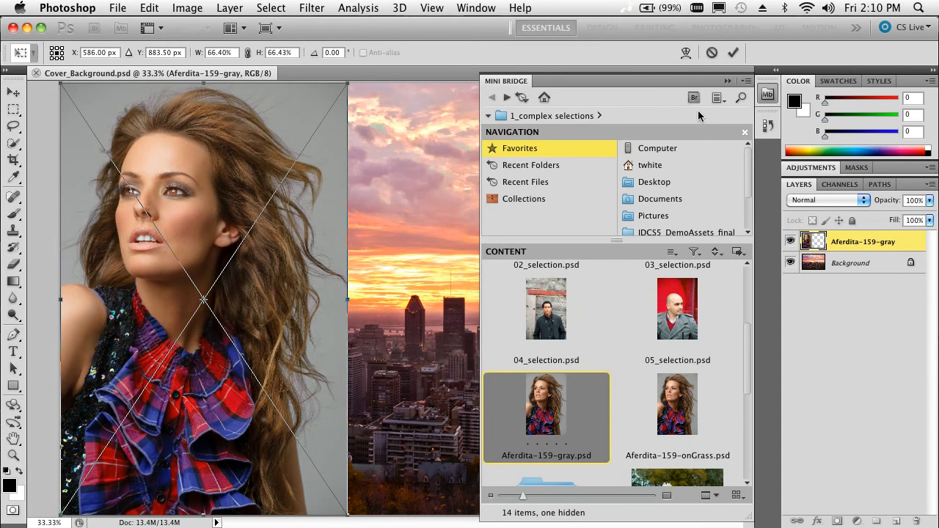
click(727, 81)
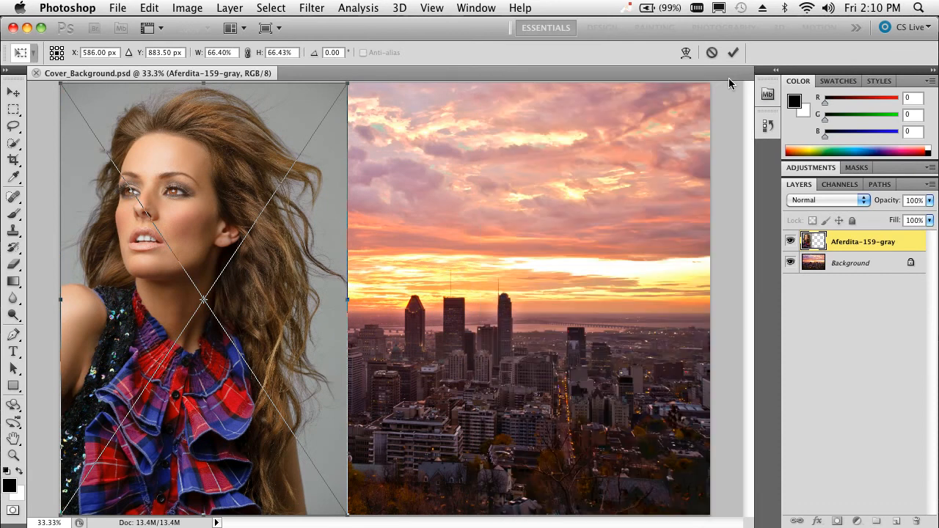
key(Return)
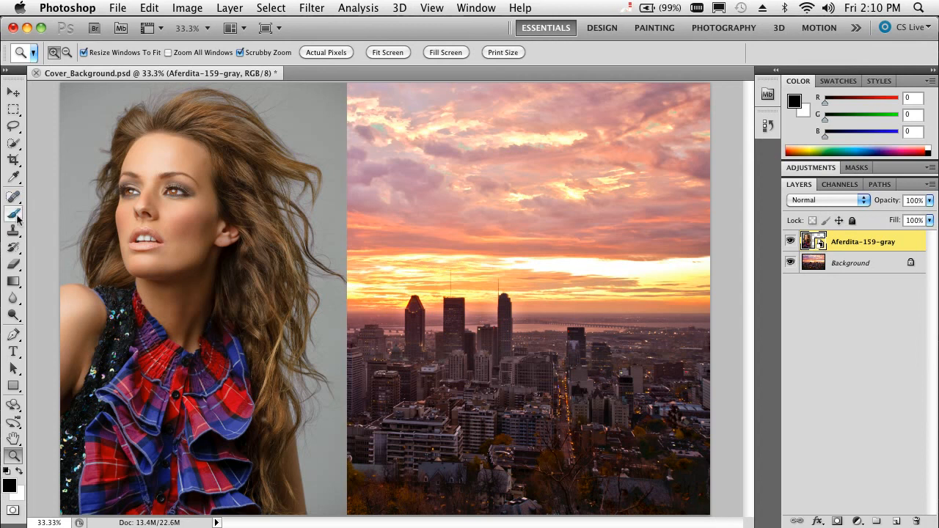
Step: Select the woman and her hair with the Quick Selection tool, subtracting the gray backdrop around her
click(15, 144)
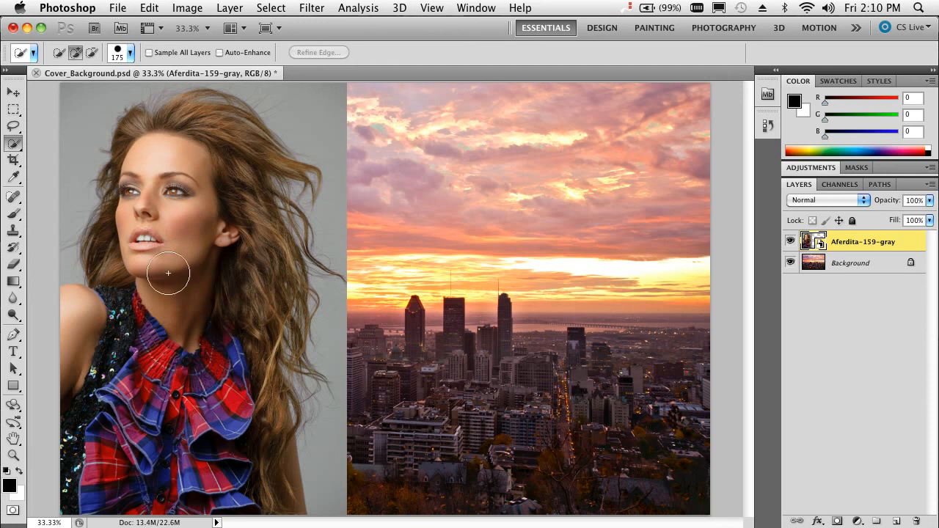
mouse_move(171, 273)
mouse_down()
mouse_move(140, 359)
mouse_move(110, 389)
mouse_move(88, 479)
mouse_move(180, 477)
mouse_move(222, 494)
mouse_move(248, 470)
mouse_move(227, 301)
mouse_move(169, 198)
mouse_move(180, 156)
mouse_move(154, 174)
mouse_up()
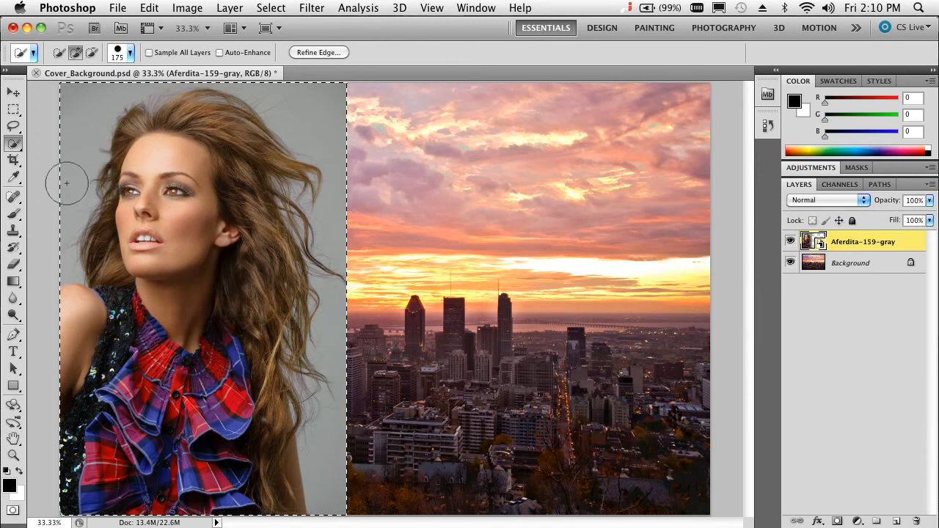
mouse_move(71, 198)
alt+mouse_down()
mouse_move(65, 193)
mouse_move(60, 235)
mouse_move(73, 125)
mouse_move(117, 79)
mouse_move(172, 77)
alt+mouse_up()
mouse_move(262, 81)
mouse_down()
mouse_move(252, 87)
mouse_move(247, 66)
mouse_move(323, 125)
mouse_move(360, 204)
mouse_move(341, 223)
mouse_move(329, 340)
mouse_move(335, 457)
mouse_move(318, 377)
mouse_up()
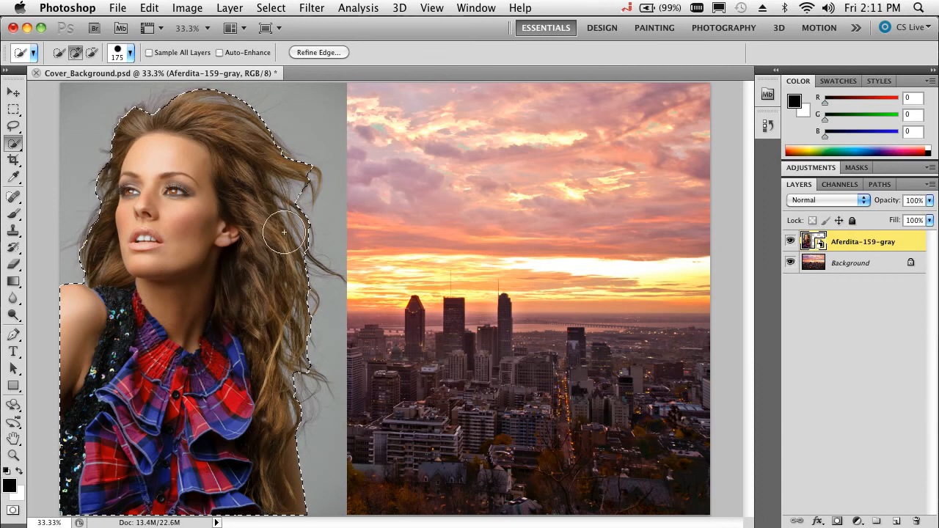
click(294, 382)
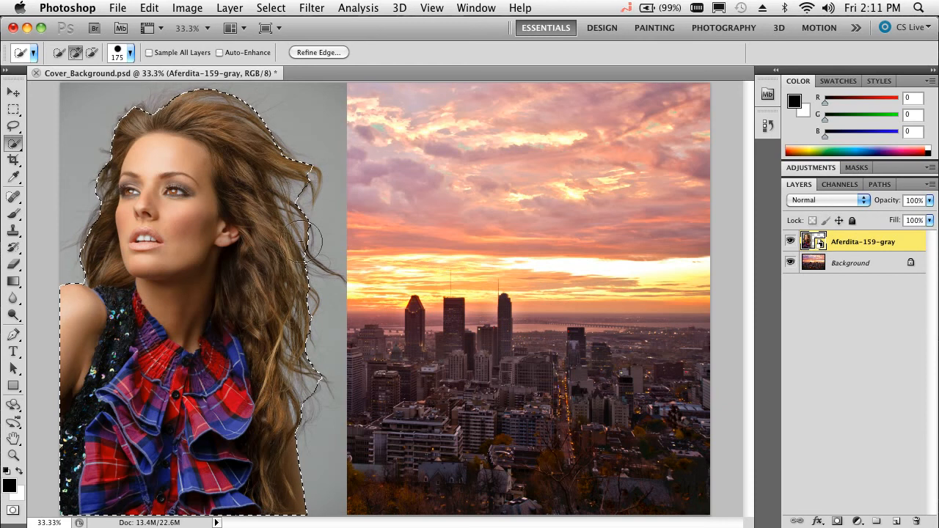
Step: Start Refine Edge and compare the Black & White and On Layers previews, ending with the On Black view
click(327, 54)
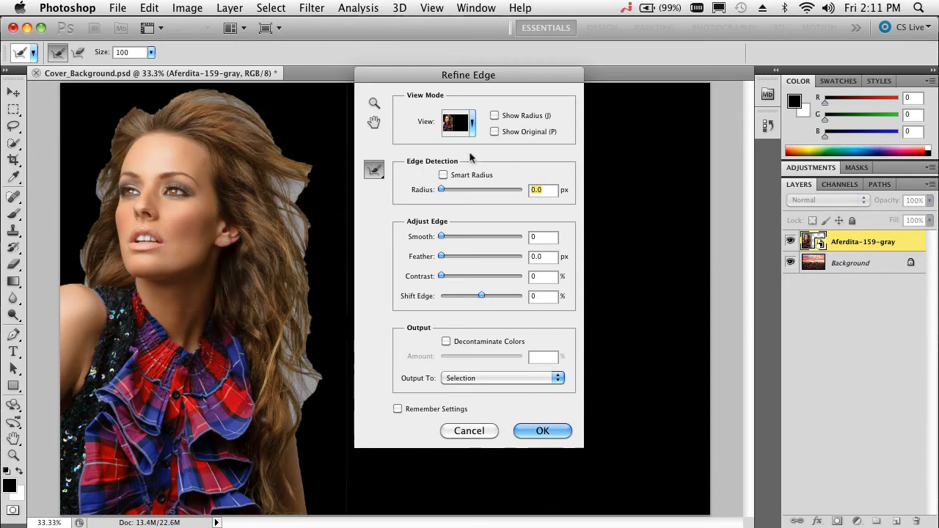
click(474, 130)
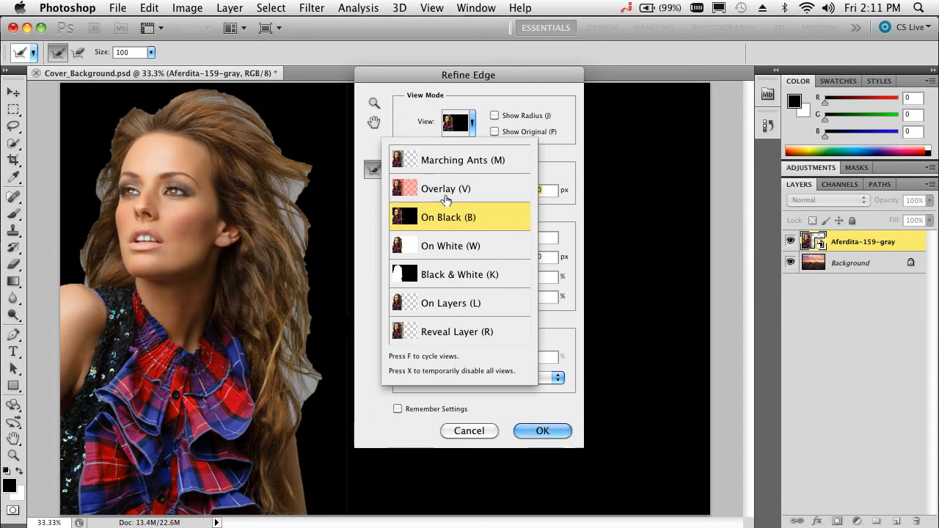
click(458, 277)
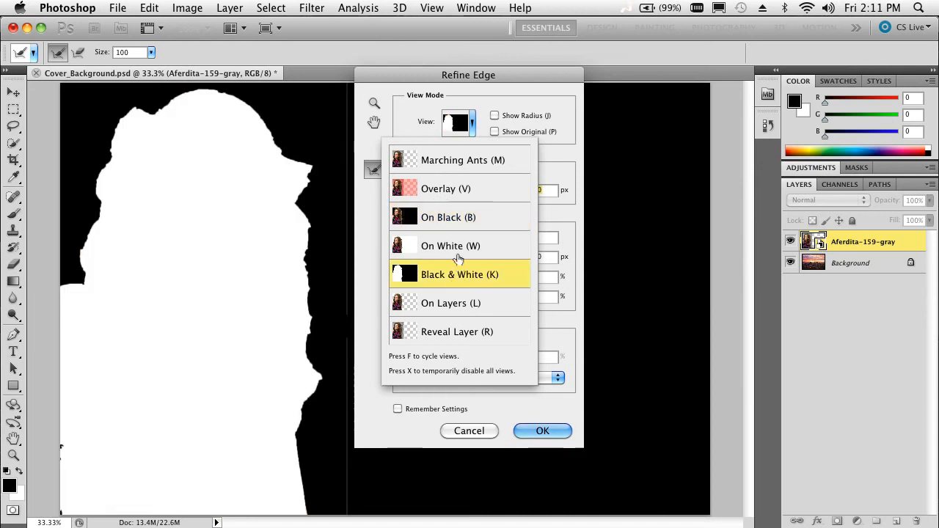
click(457, 220)
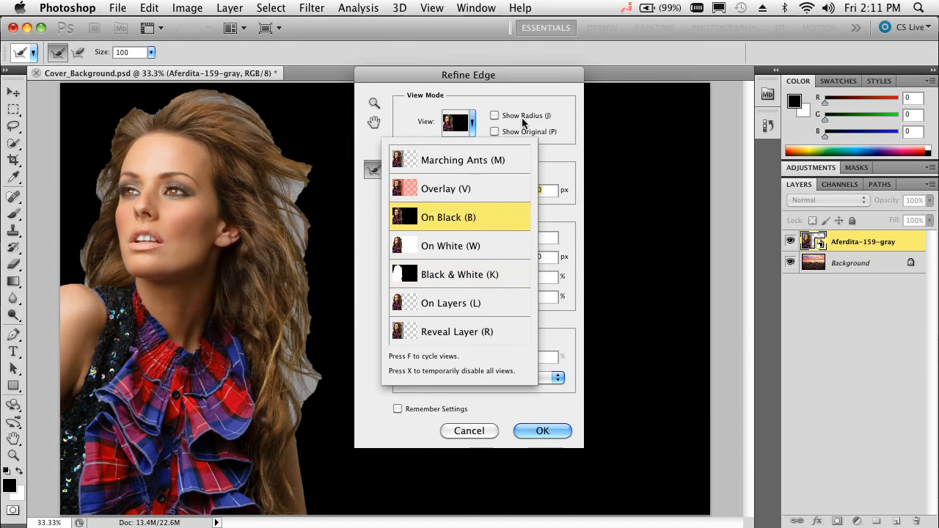
click(467, 305)
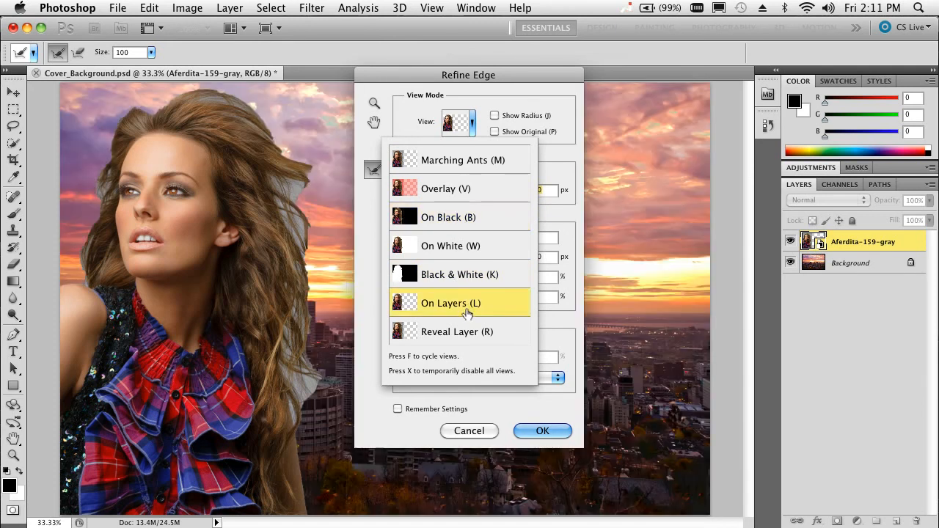
click(456, 230)
click(533, 97)
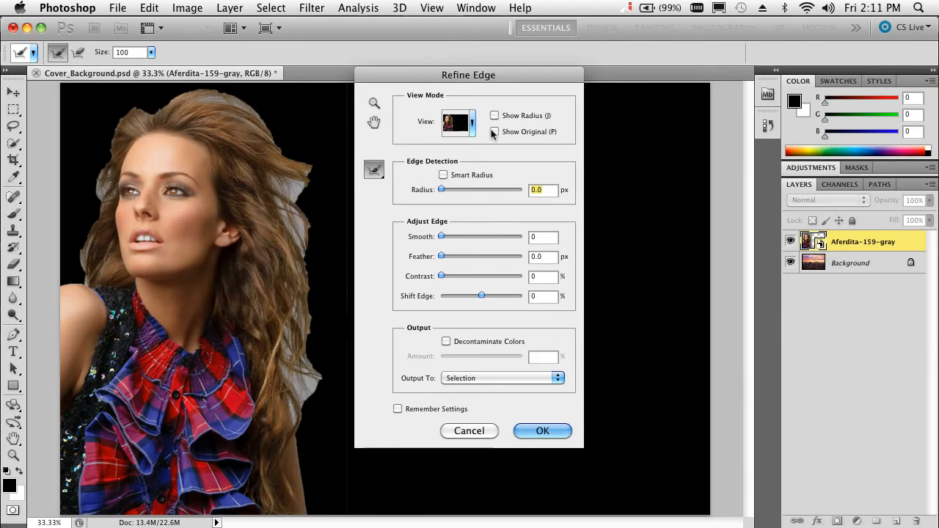
Step: Enable Smart Radius for the edge detection with a radius of 6.2 px
click(444, 176)
drag(444, 192, 464, 192)
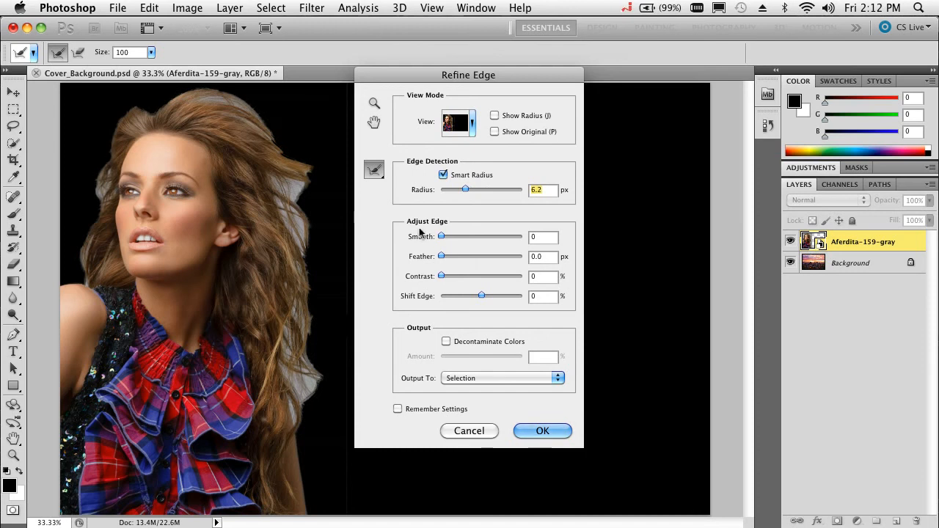
Step: Paint over the hair edges on both sides and the crown of the head with a size 150 Refine Radius brush
click(367, 180)
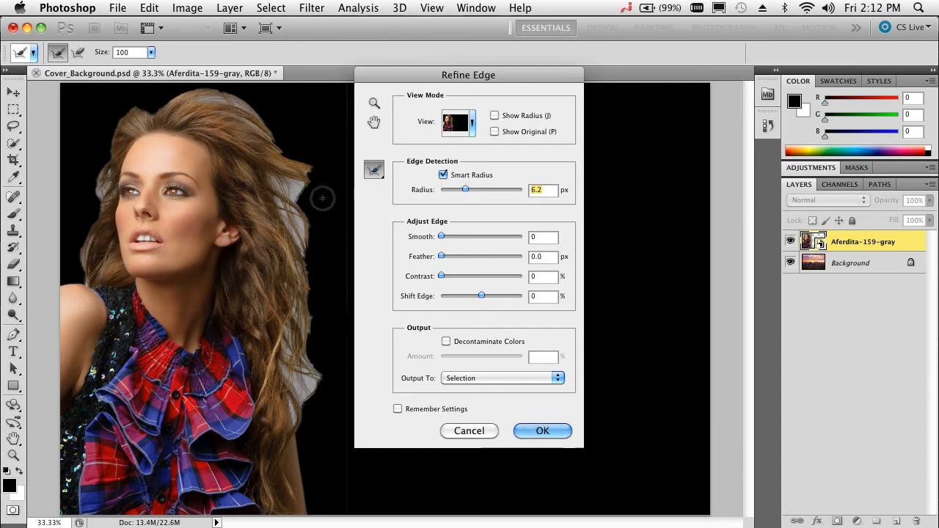
key(bracketright)
key(bracketright)
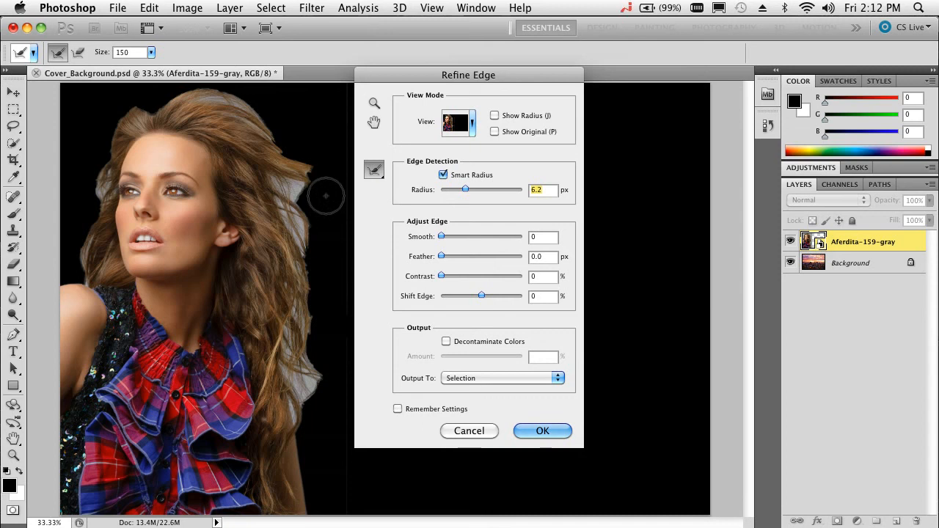
mouse_move(311, 199)
mouse_down()
mouse_move(313, 217)
mouse_move(320, 186)
mouse_move(305, 190)
mouse_move(312, 194)
mouse_move(270, 119)
mouse_move(223, 97)
mouse_move(248, 105)
mouse_move(303, 169)
mouse_move(297, 345)
mouse_move(307, 436)
mouse_move(317, 271)
mouse_move(309, 246)
mouse_up()
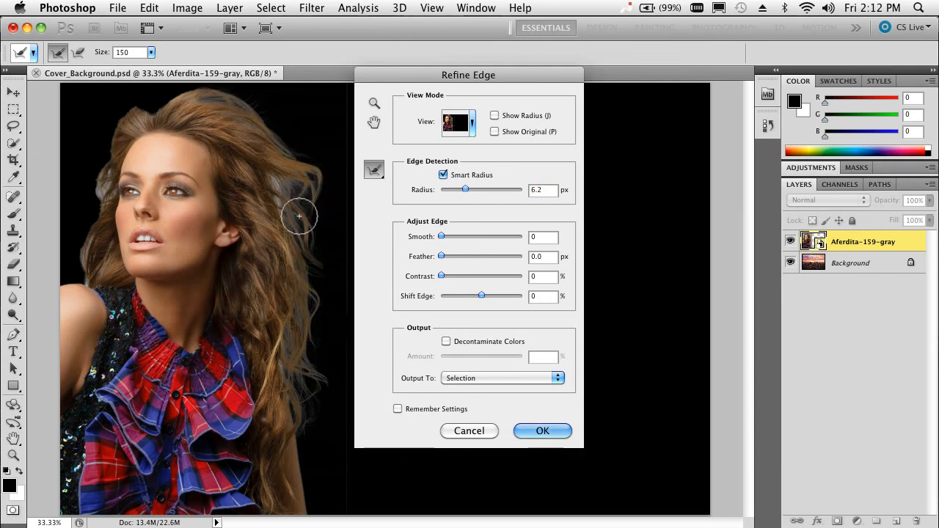
mouse_move(273, 178)
mouse_down()
mouse_move(297, 248)
mouse_move(291, 157)
mouse_move(264, 139)
mouse_move(247, 108)
mouse_move(204, 103)
mouse_move(313, 267)
mouse_move(297, 282)
mouse_up()
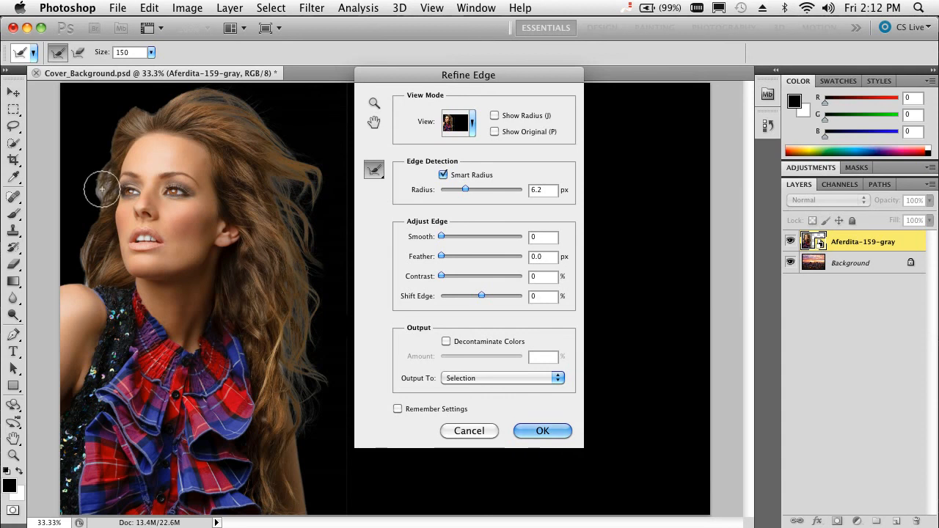
drag(91, 204, 86, 236)
mouse_move(85, 262)
mouse_down()
mouse_move(107, 141)
mouse_move(126, 115)
mouse_move(199, 91)
mouse_up()
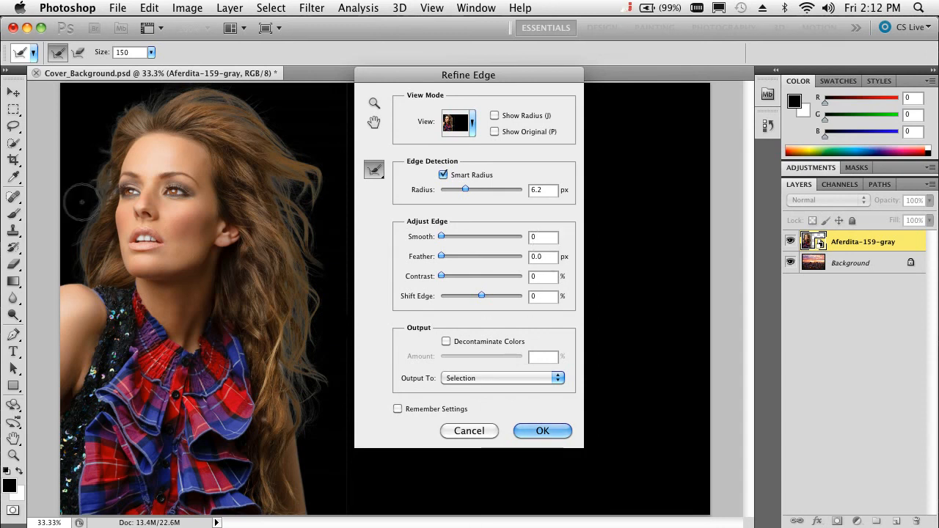
mouse_move(92, 197)
mouse_down()
mouse_move(105, 182)
mouse_move(106, 209)
mouse_move(110, 198)
mouse_move(85, 270)
mouse_up()
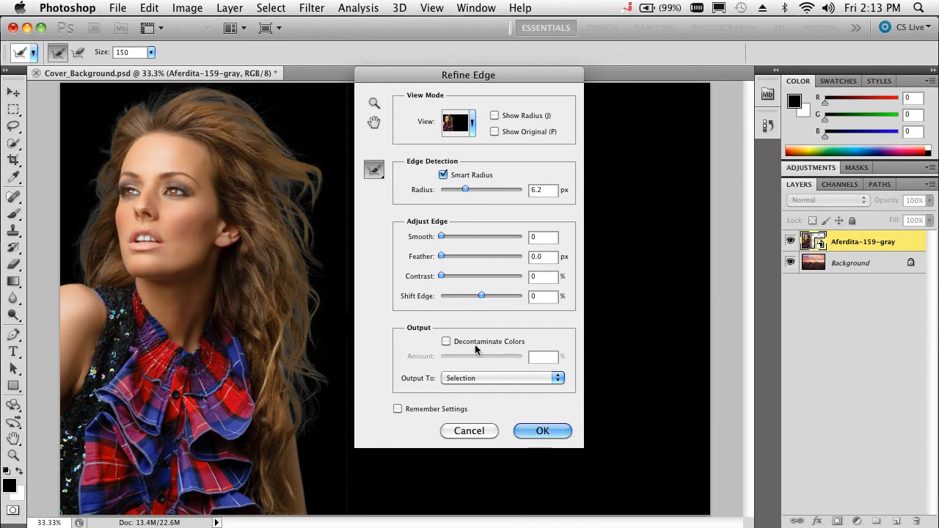
Step: Decontaminate the colors by 69% and output the refined selection to a new layer with layer mask
click(486, 347)
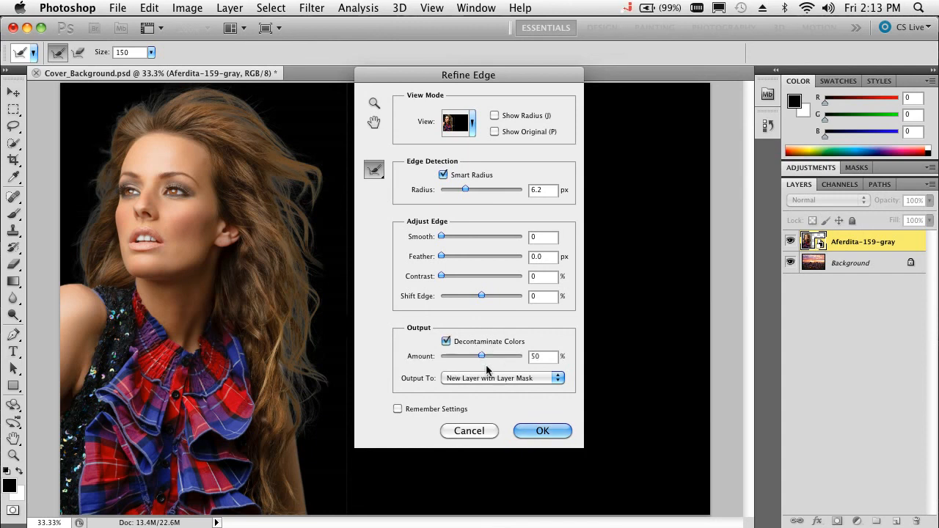
drag(481, 357, 494, 361)
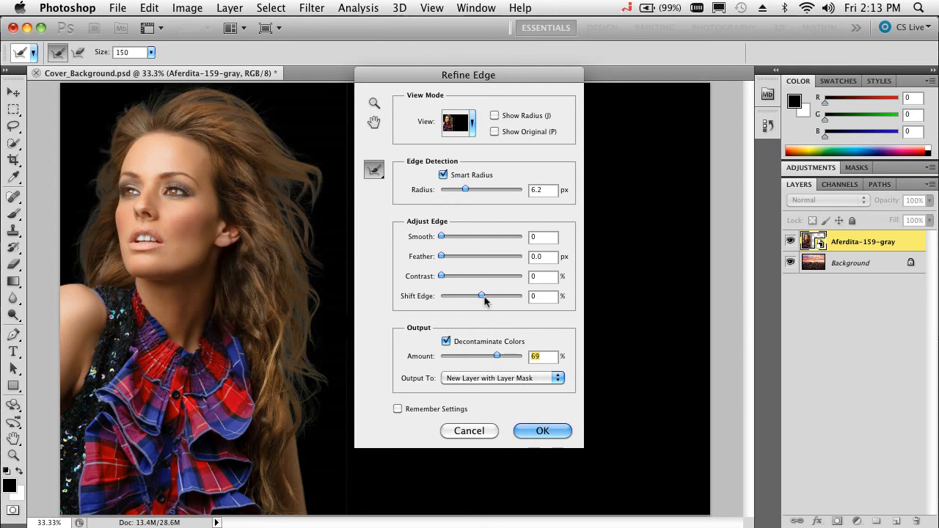
drag(480, 295, 479, 296)
click(543, 433)
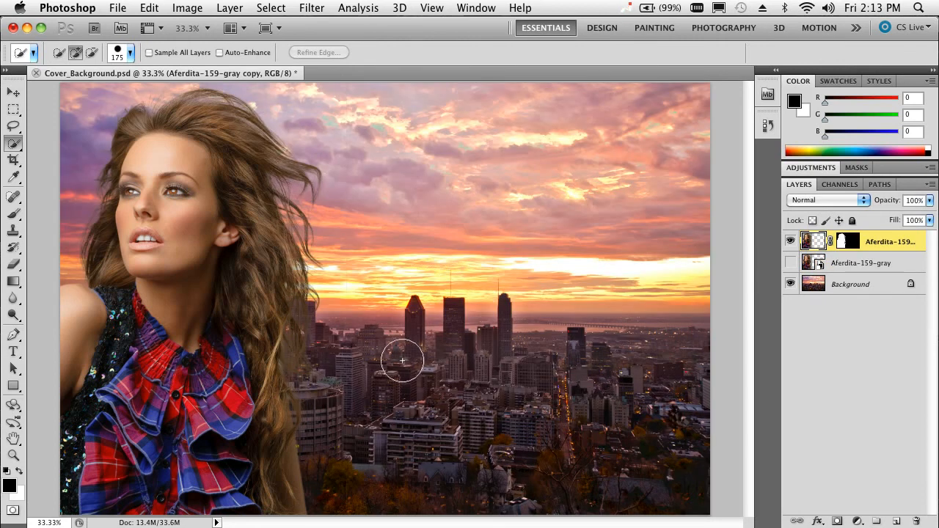
Step: Examine the masked hair strands against the sunset sky and city up close, and return to the full image
key(z)
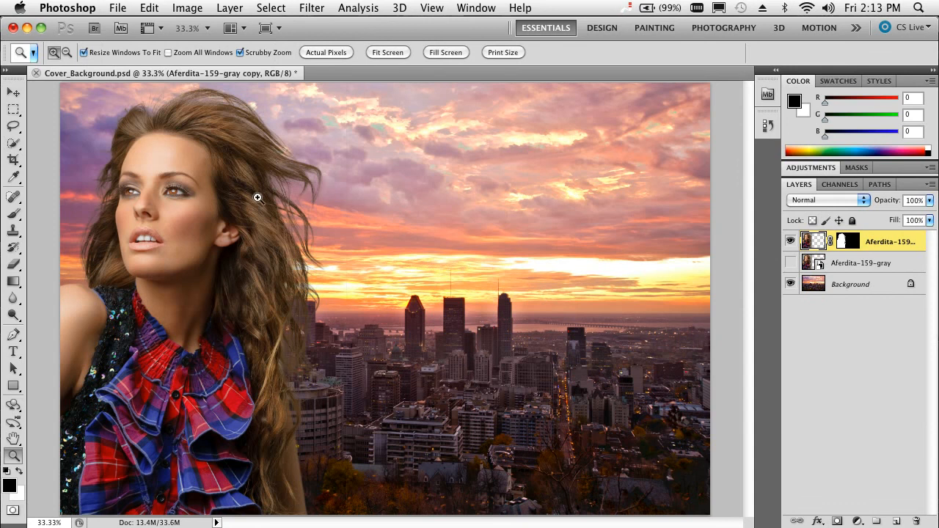
drag(257, 195, 340, 337)
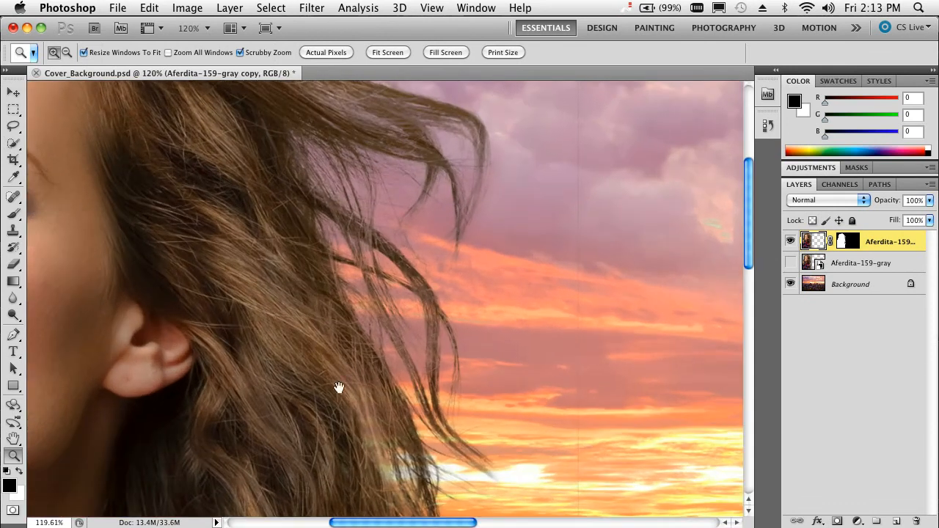
mouse_move(350, 398)
mouse_down()
mouse_move(266, 260)
mouse_move(195, 98)
mouse_up()
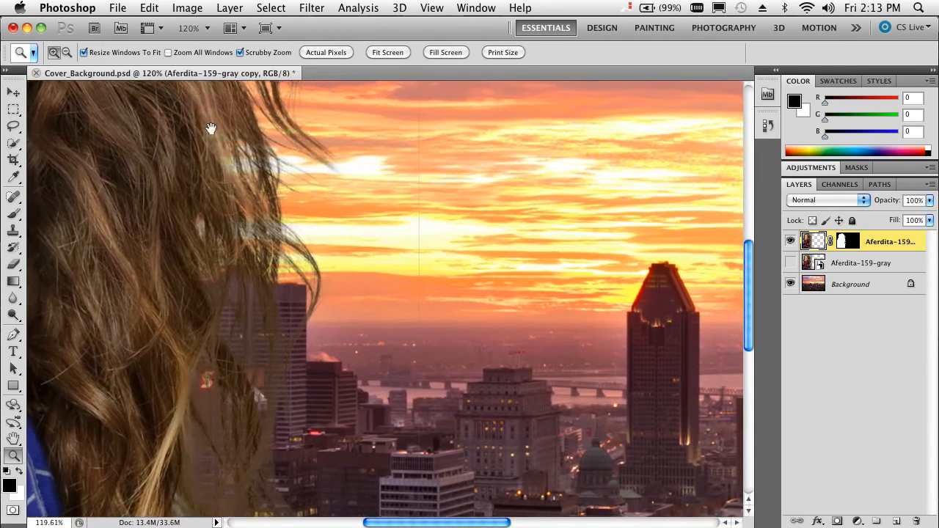
mouse_move(223, 303)
mouse_down()
mouse_move(238, 195)
mouse_move(306, 218)
mouse_move(360, 201)
mouse_move(360, 426)
mouse_up()
drag(338, 290, 387, 389)
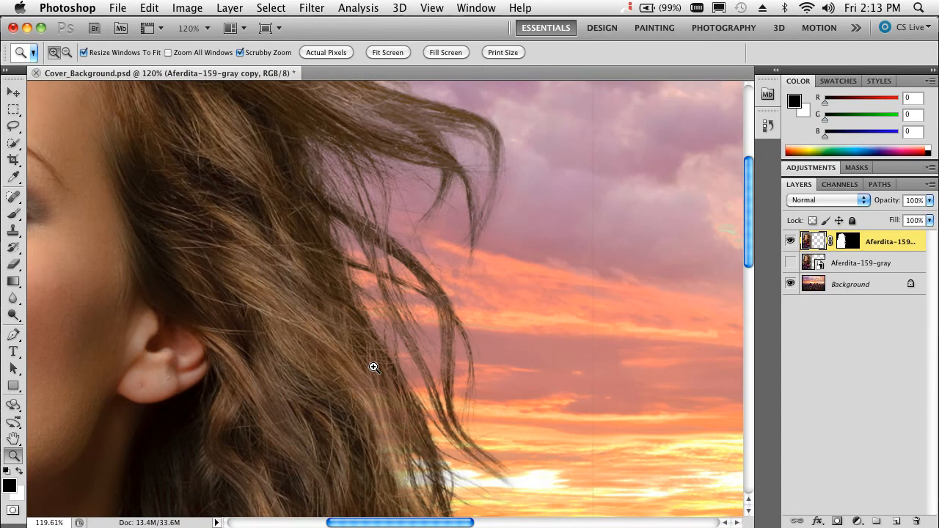
key(super+minus)
key(super+minus)
key(super+minus)
key(super+minus)
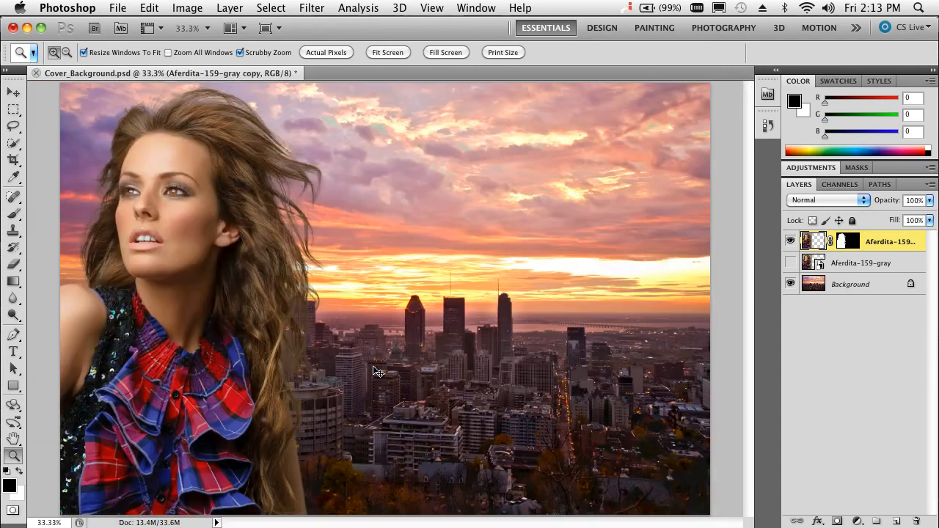